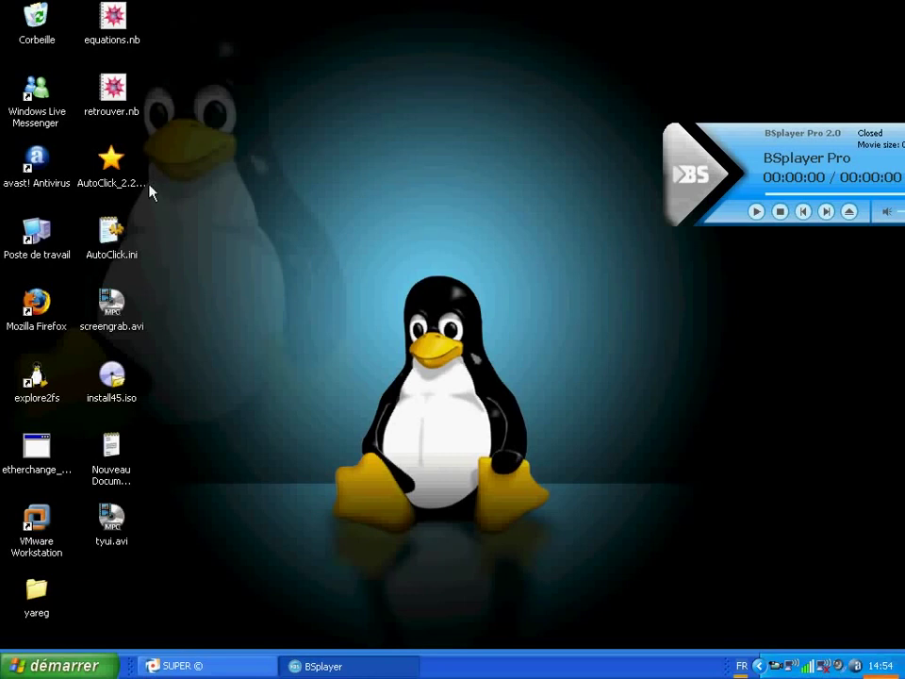
# Open AutoClick 2.2 from the desktop and reposition its window slightly
pyautogui.doubleClick(115, 177)
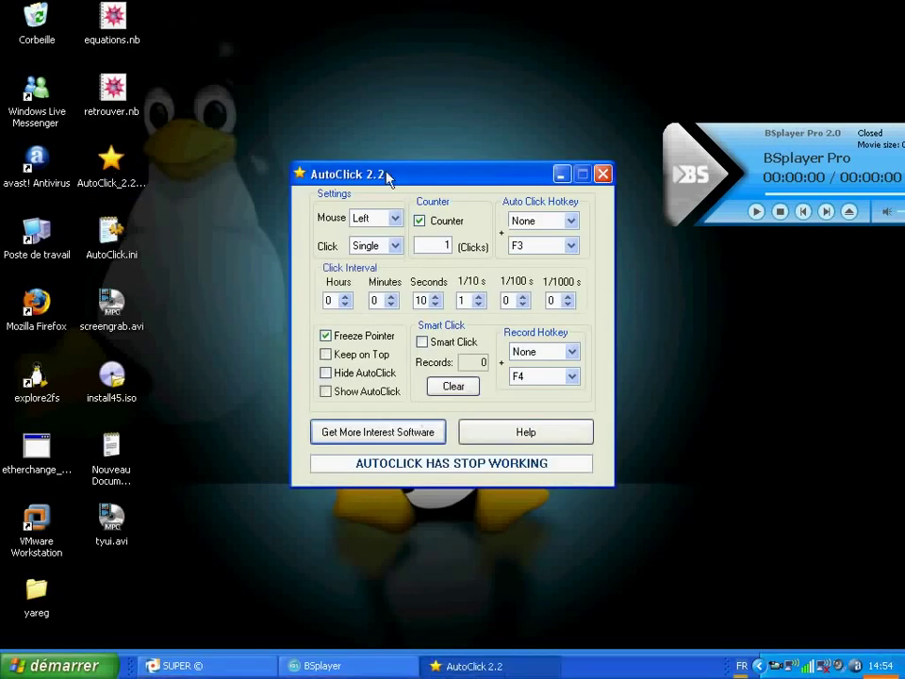
pyautogui.moveTo(392, 179); pyautogui.dragTo(385, 175)
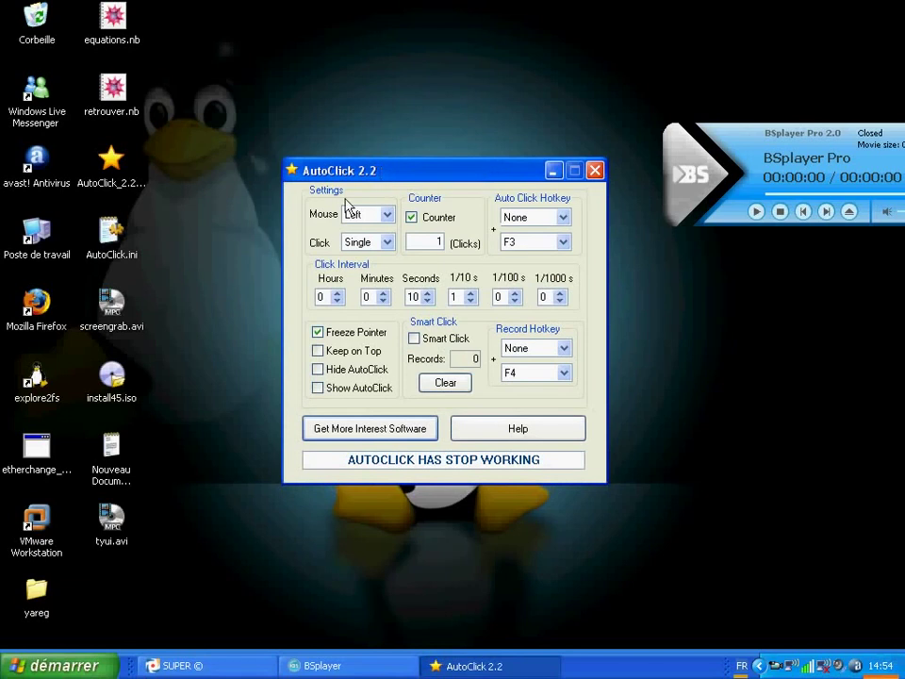
# Examine the click type choices, the Auto Click hotkey choices and the hours setting of the click interval
pyautogui.click(384, 245)
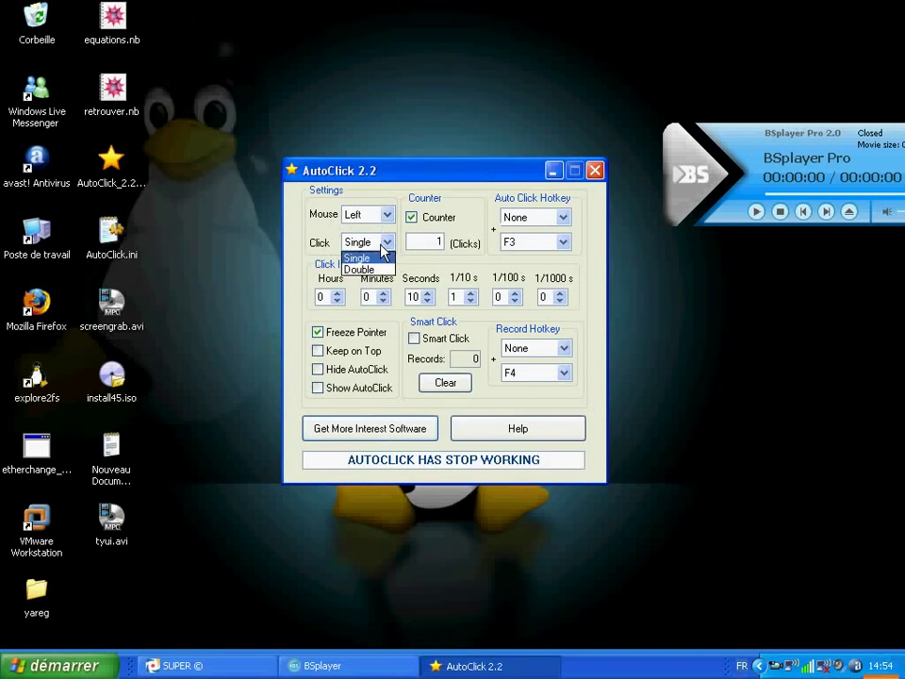
pyautogui.click(382, 246)
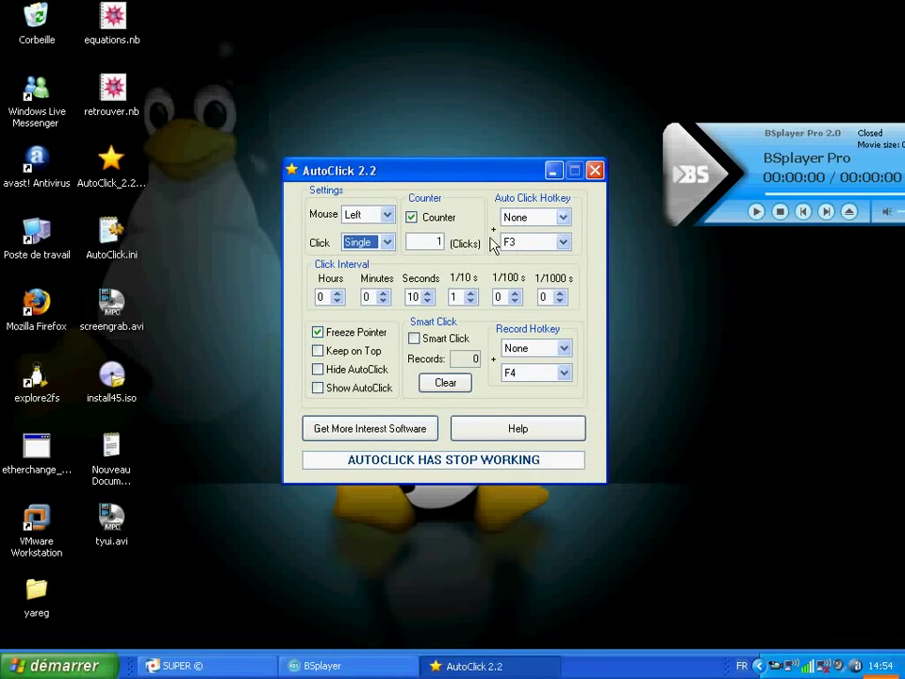
pyautogui.click(562, 243)
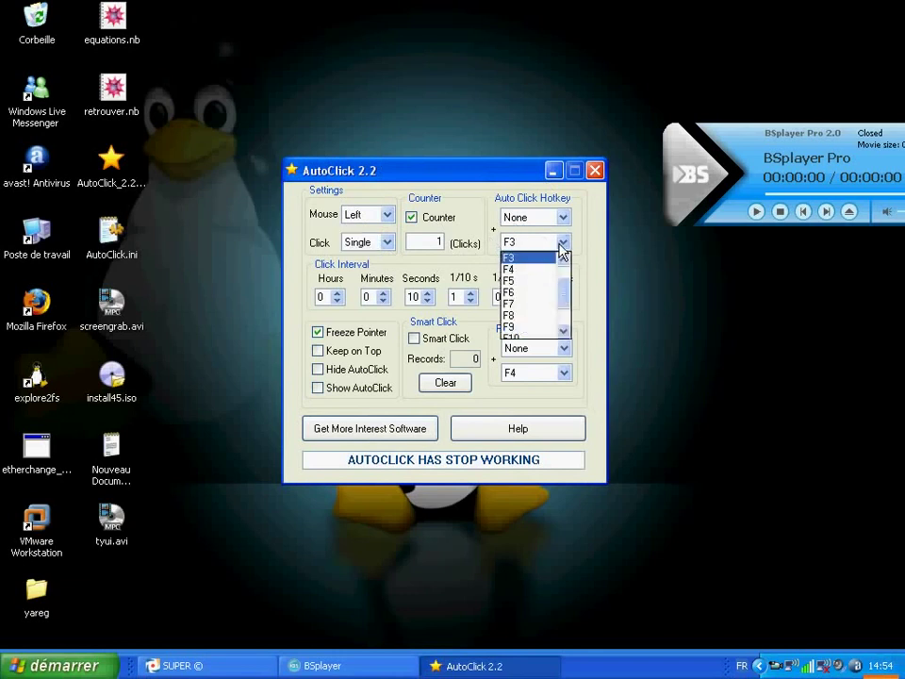
pyautogui.click(562, 246)
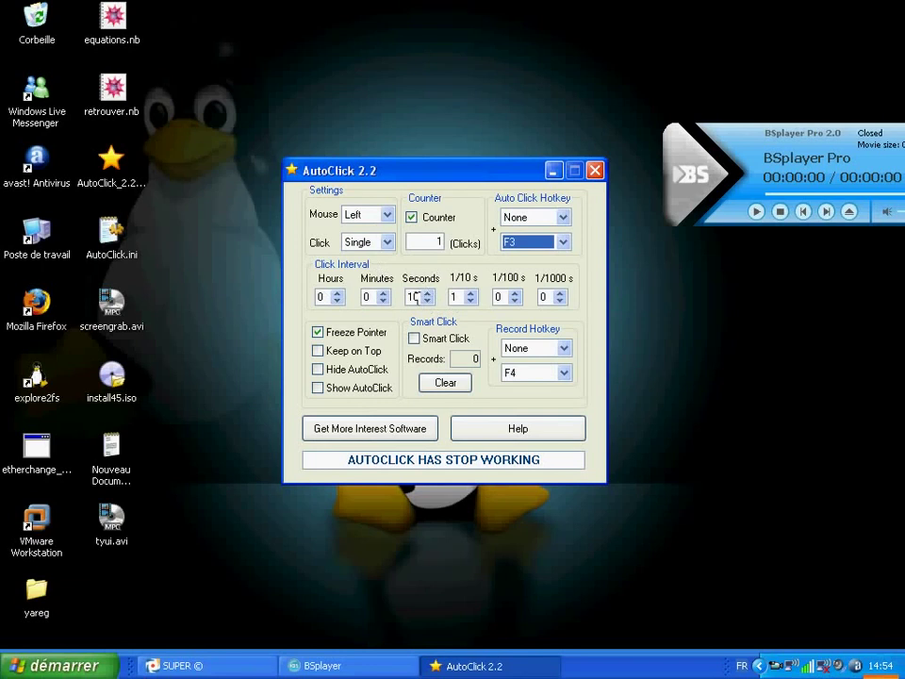
pyautogui.click(336, 294)
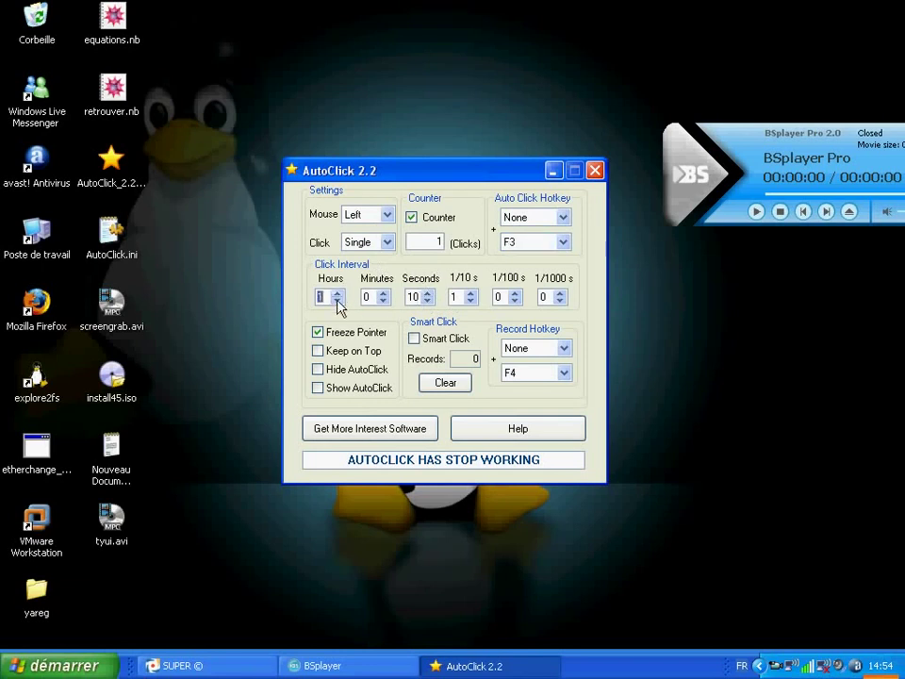
pyautogui.click(337, 300)
# Bring up the SUPER converter, set AutoClick's click interval seconds to 15, and minimize AutoClick
pyautogui.click(205, 666)
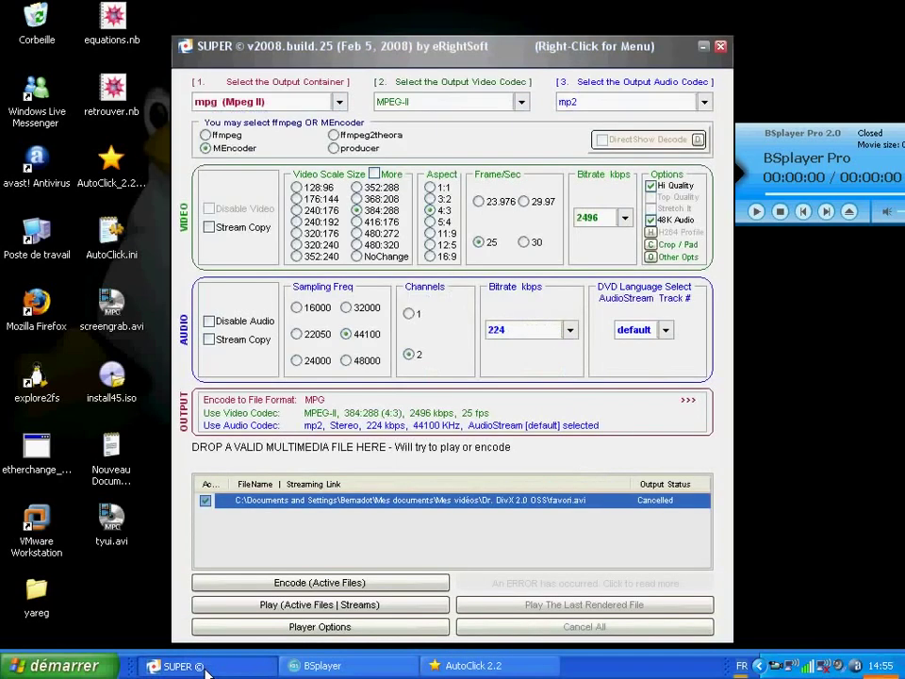
pyautogui.moveTo(293, 491)
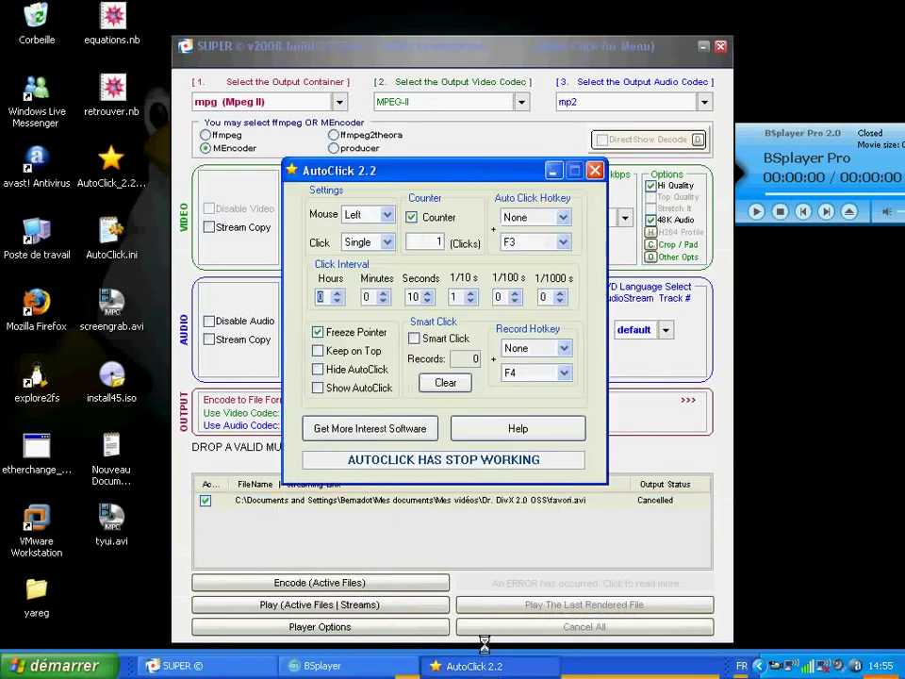
pyautogui.click(428, 294)
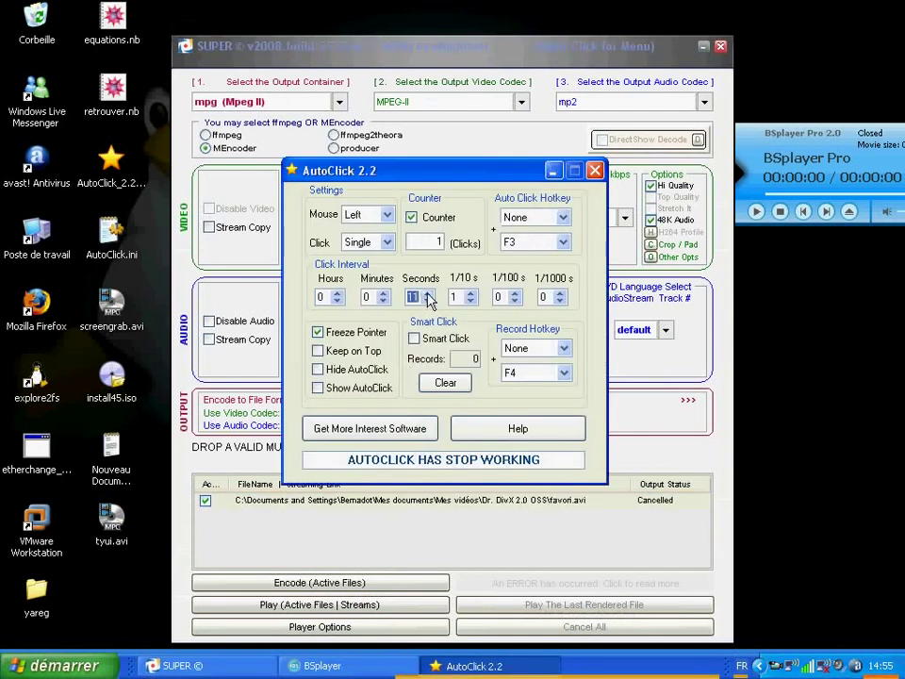
pyautogui.click(428, 293)
pyautogui.click(428, 293)
pyautogui.click(428, 293)
pyautogui.click(428, 294)
pyautogui.click(553, 171)
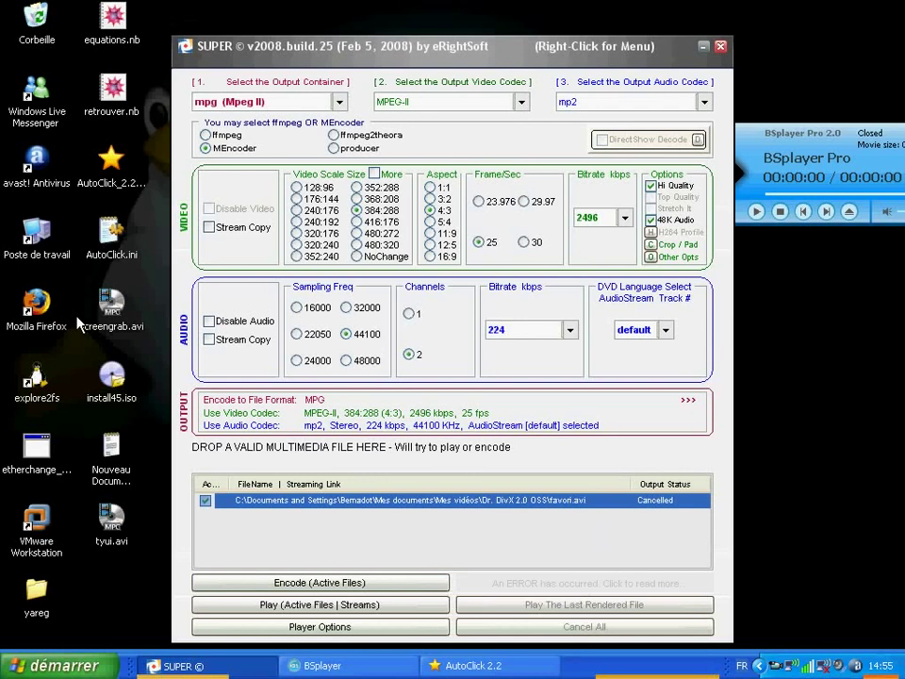
# Start encoding favori.avi in SUPER, cancel the encoding, and mark the file active in the list again
pyautogui.click(306, 585)
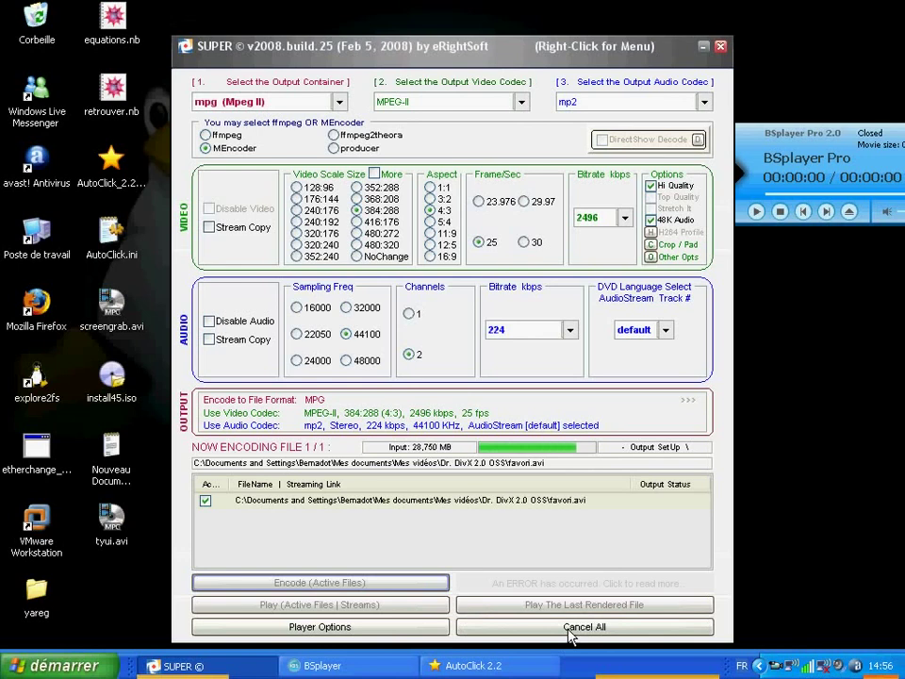
pyautogui.click(569, 633)
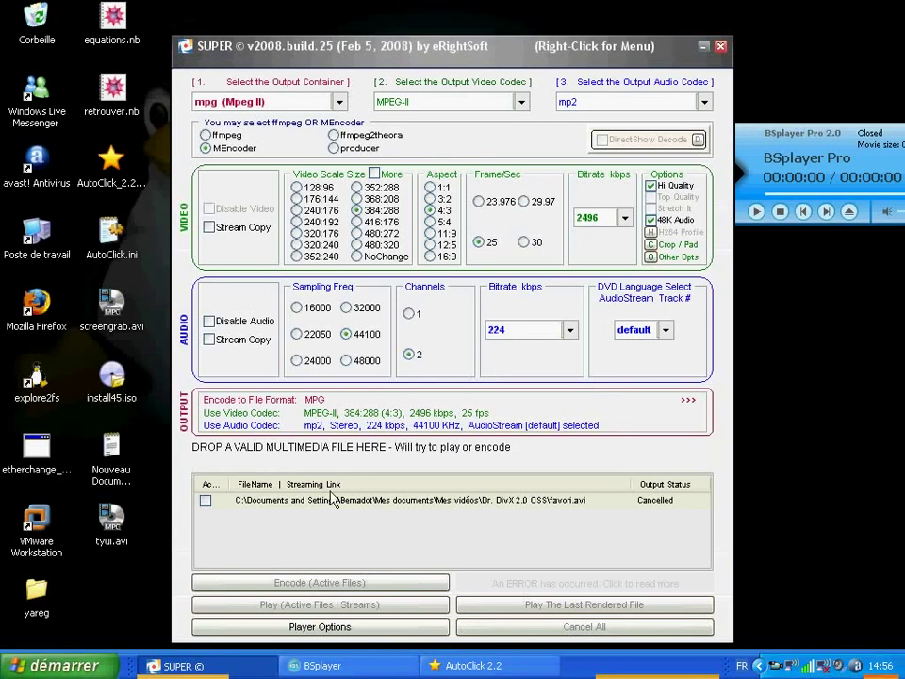
pyautogui.click(494, 667)
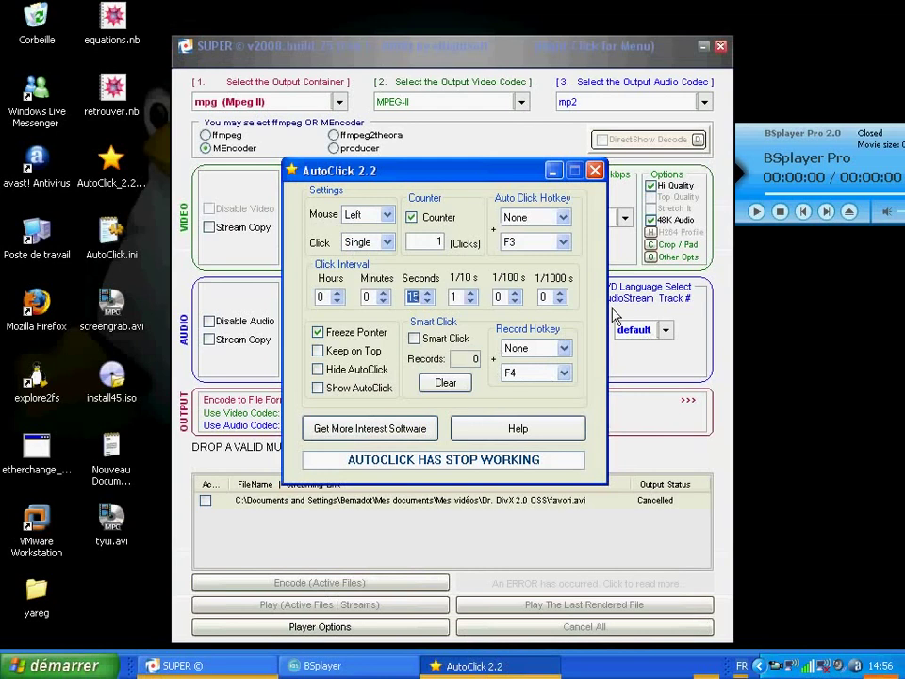
pyautogui.click(555, 173)
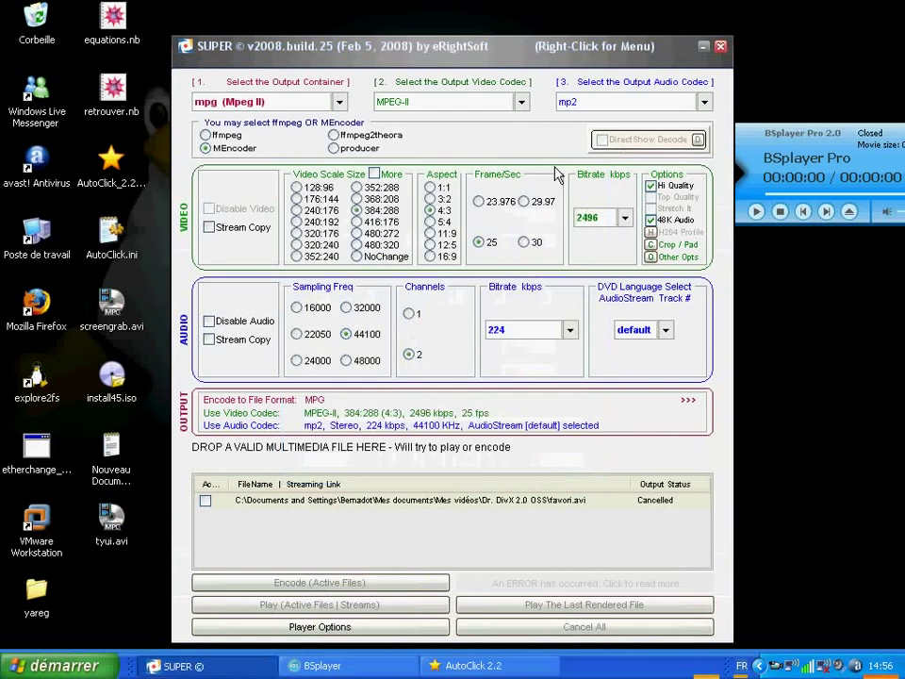
pyautogui.click(205, 501)
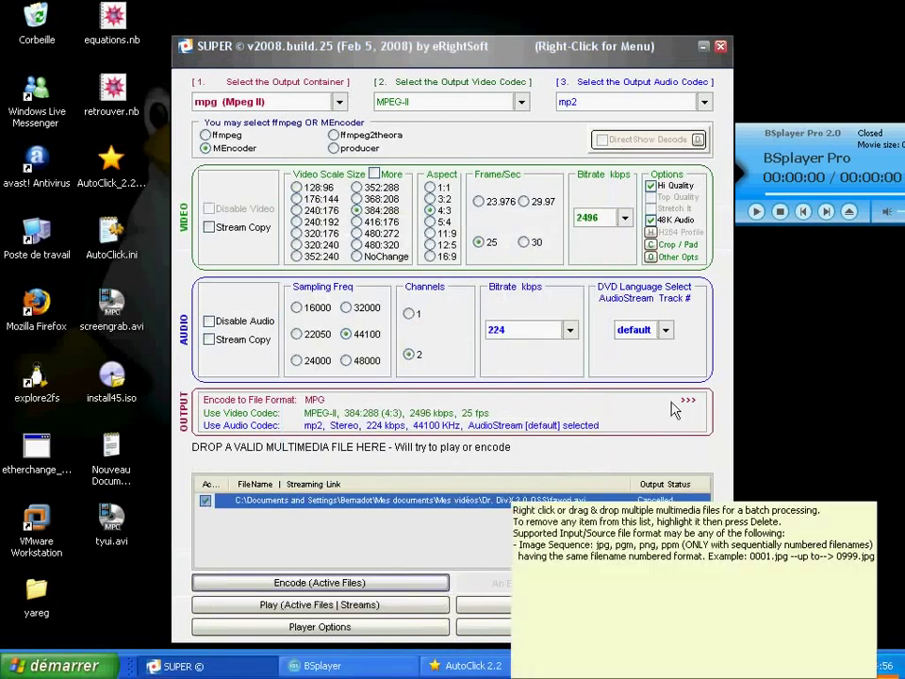
# Review the BSplayer playback controls and the AutoClick settings, and put AutoClick out of view again
pyautogui.click(751, 141)
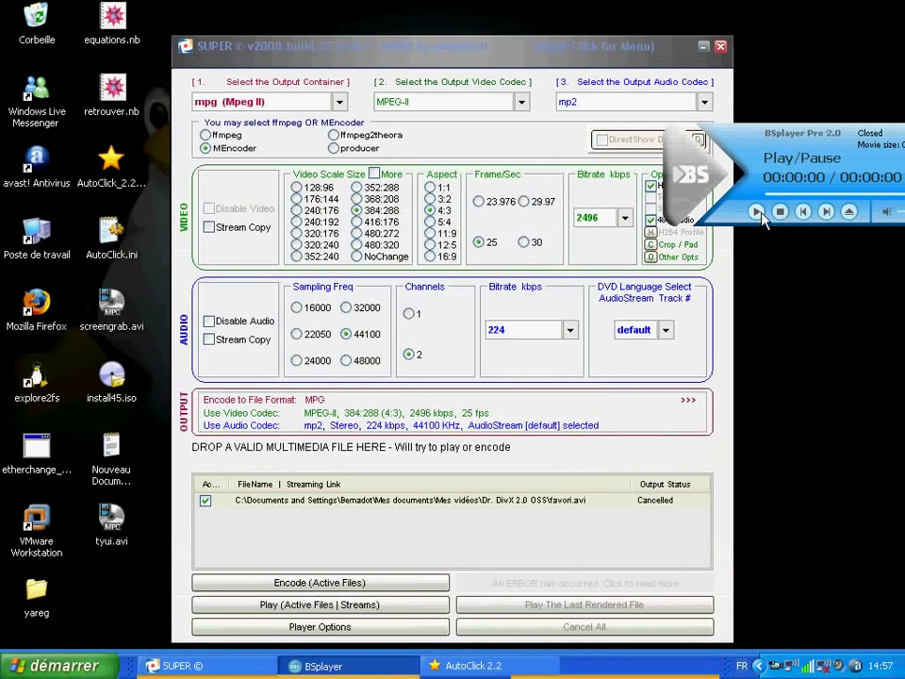
pyautogui.click(524, 55)
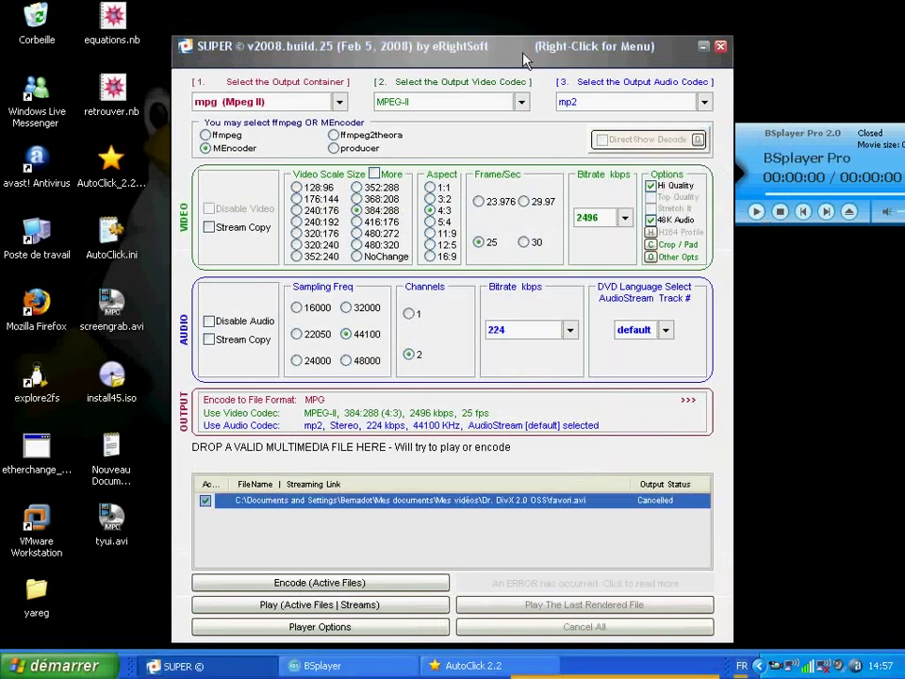
pyautogui.click(467, 666)
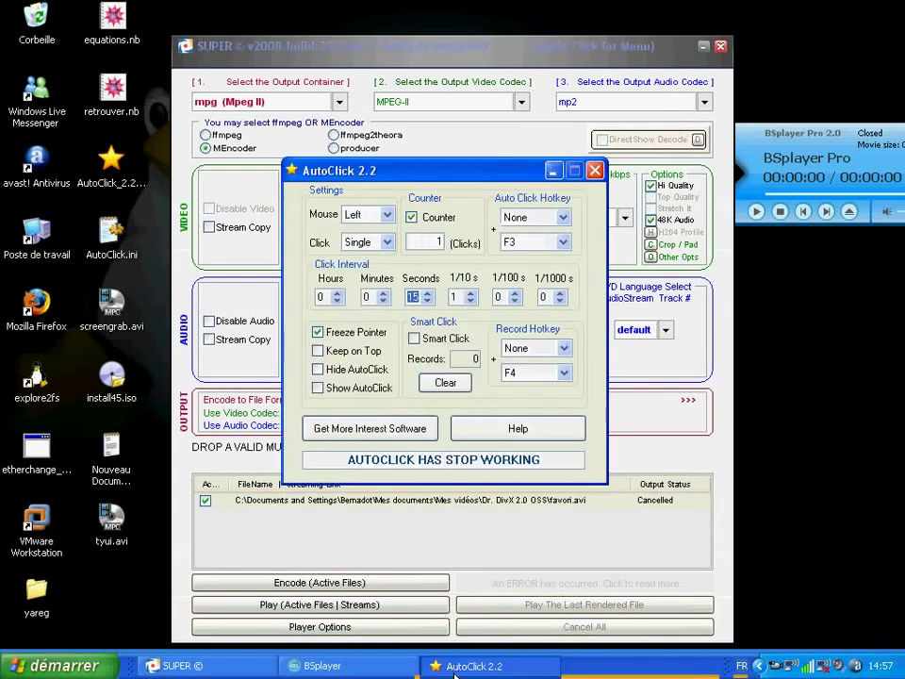
pyautogui.click(562, 170)
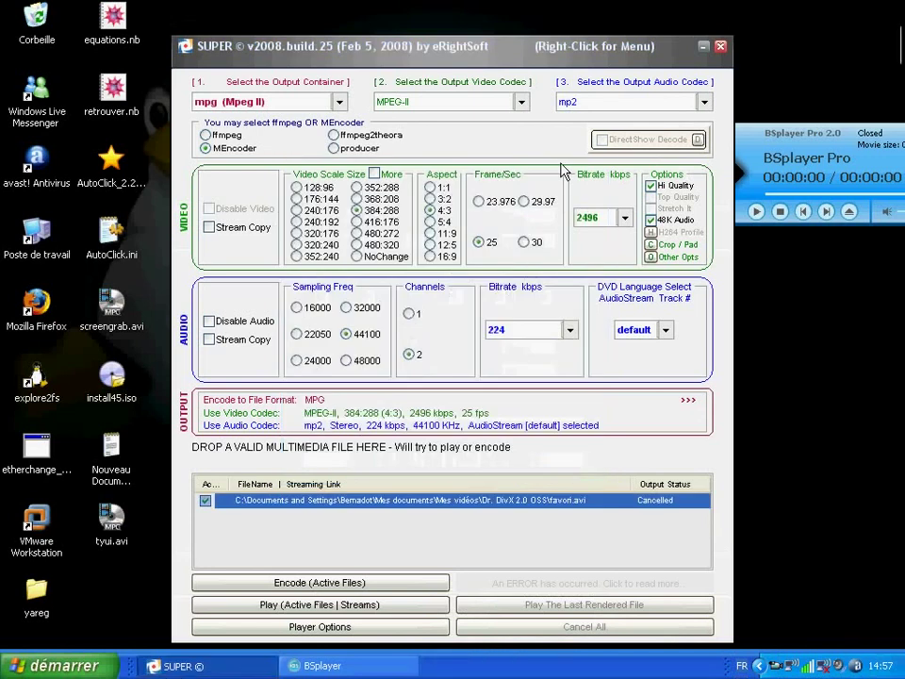
# Record two click positions for AutoClick, enable its Smart Click option, and minimize the AutoClick window
pyautogui.click(804, 51)
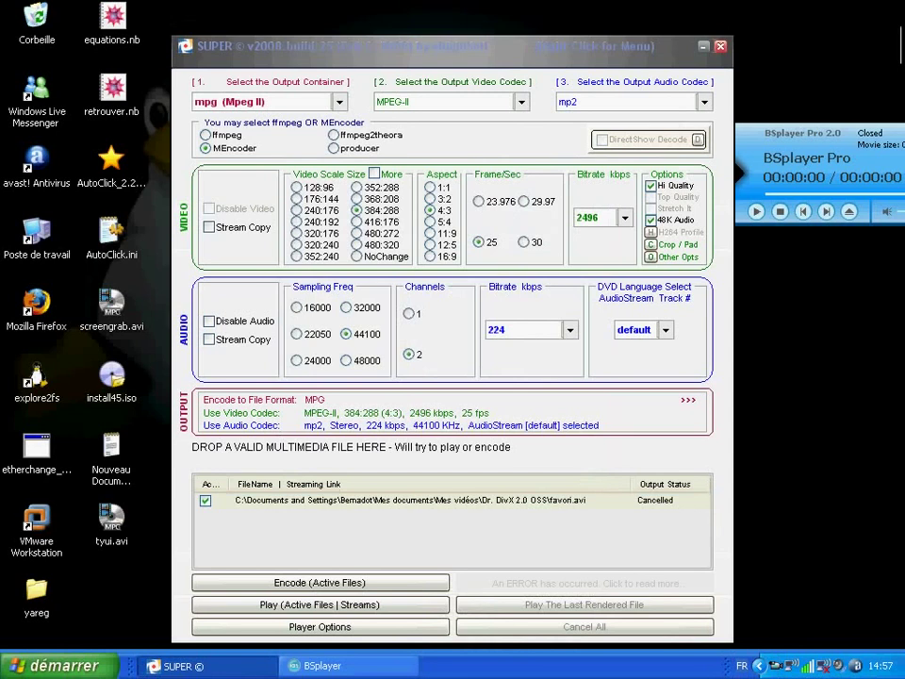
pyautogui.click(660, 47)
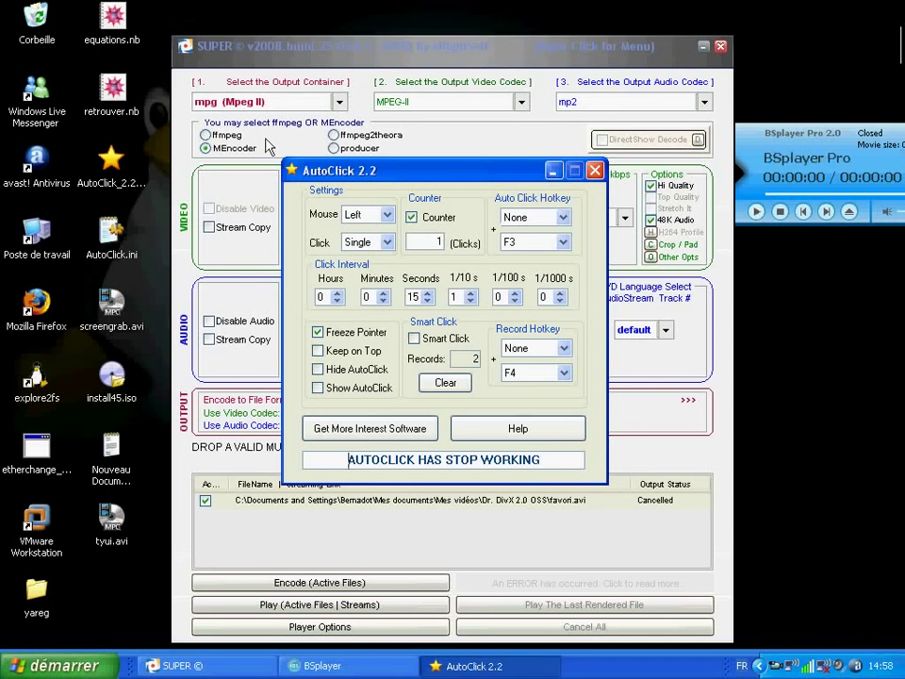
pyautogui.click(414, 340)
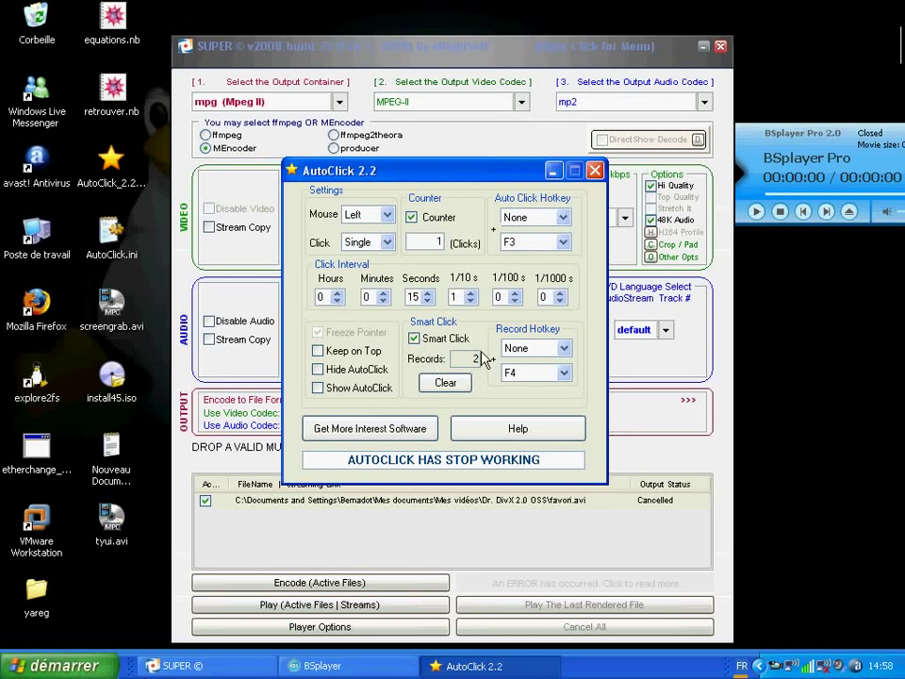
pyautogui.click(553, 173)
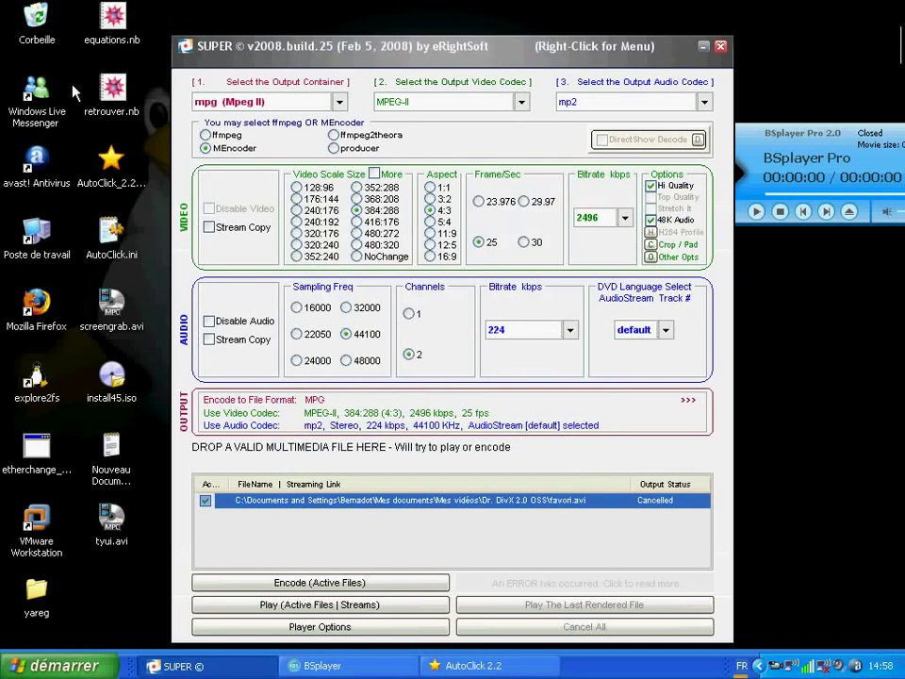
# Run the recorded Smart Click sequence to start encoding favori.avi and playback in BSplayer, and stop the player
pyautogui.click(351, 586)
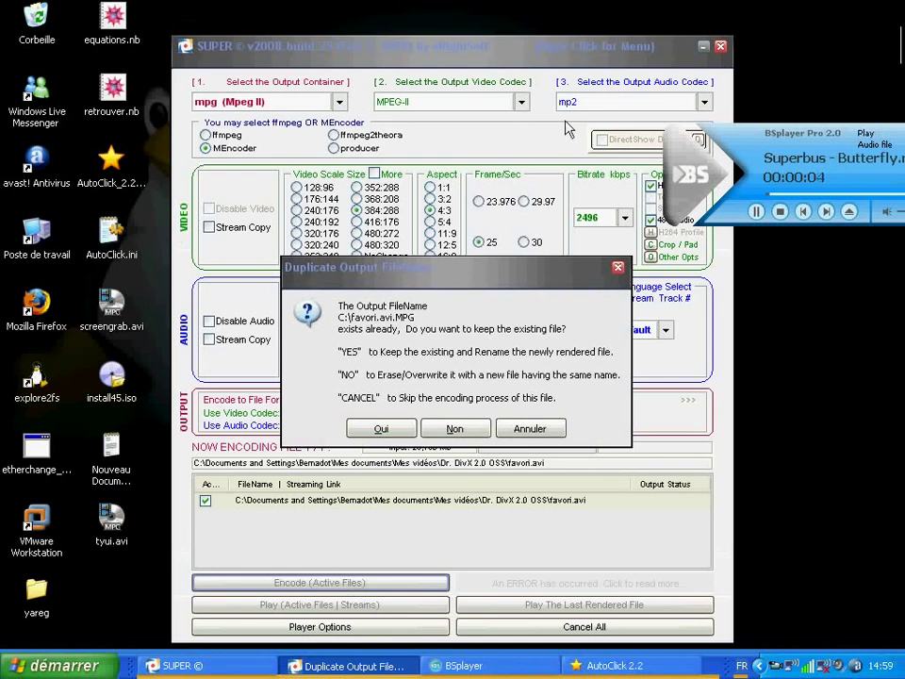
pyautogui.click(780, 211)
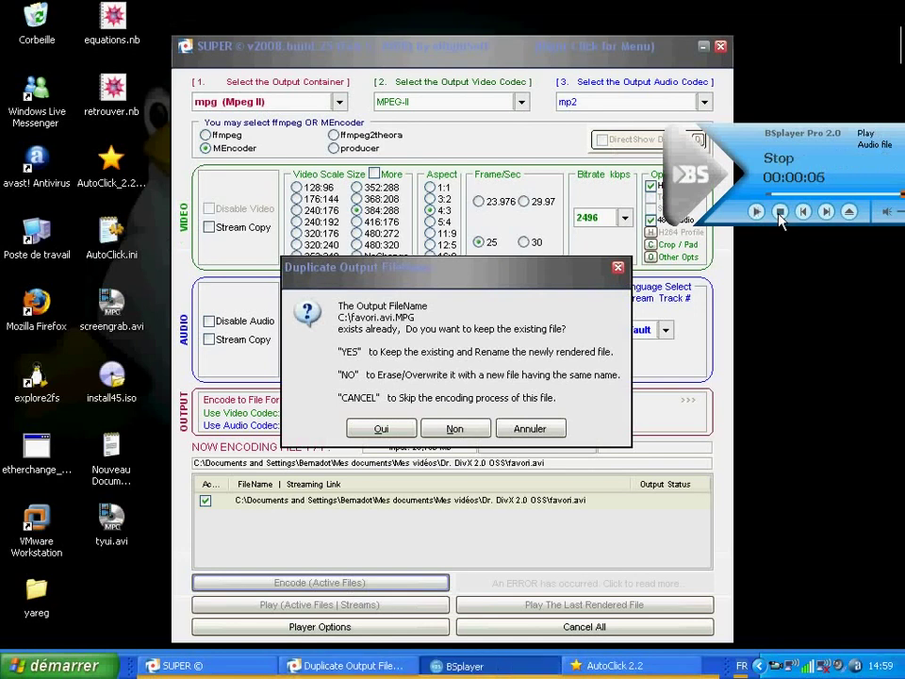